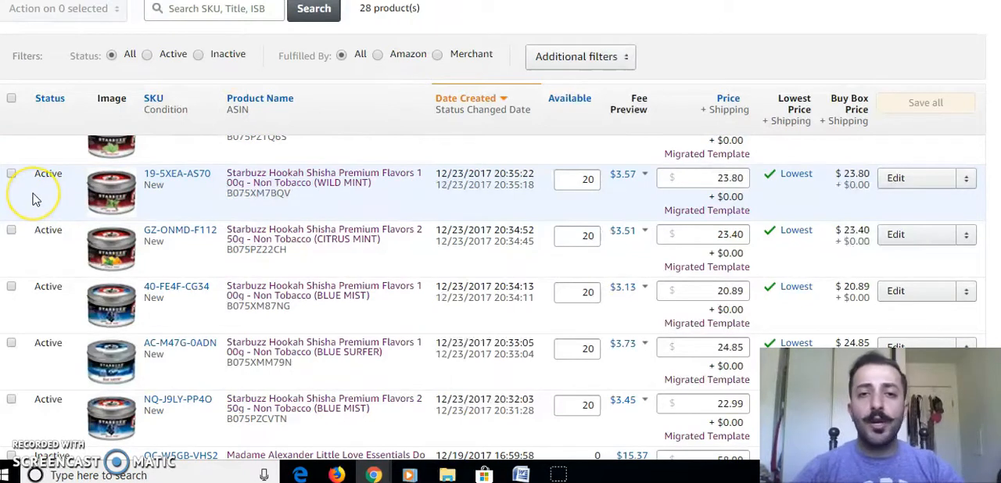
Try to start a Send/replenish inventory action for the 250g Citrus Mint and 100g Blue Mist Starbuzz listings.
left_click(11, 231)
left_click(11, 287)
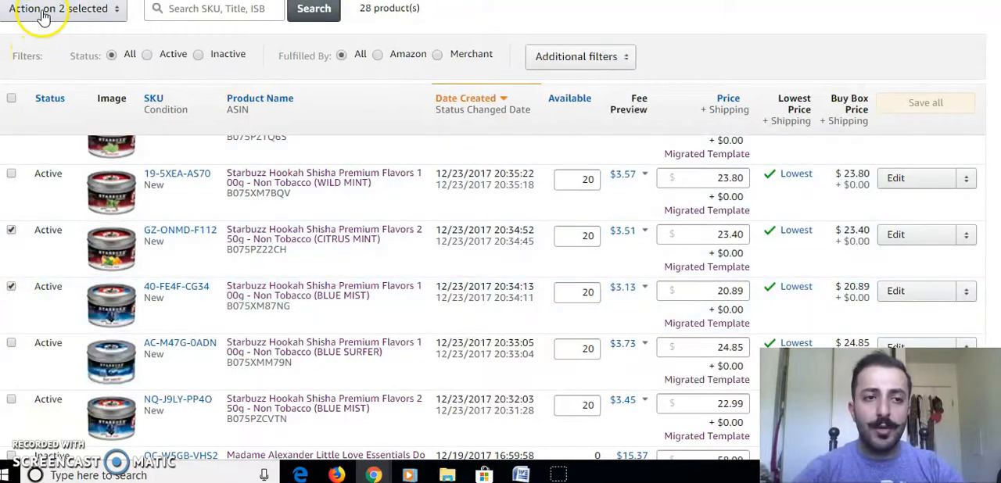
left_click(43, 15)
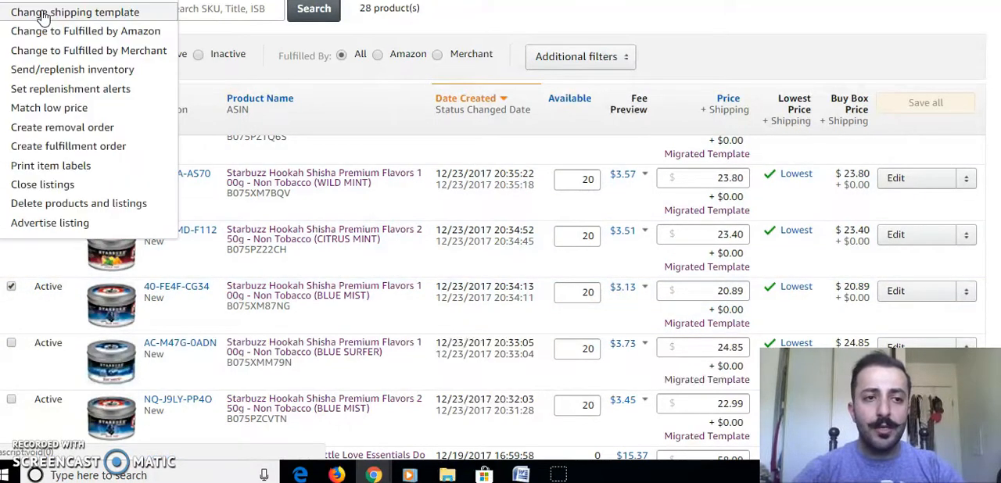
left_click(44, 71)
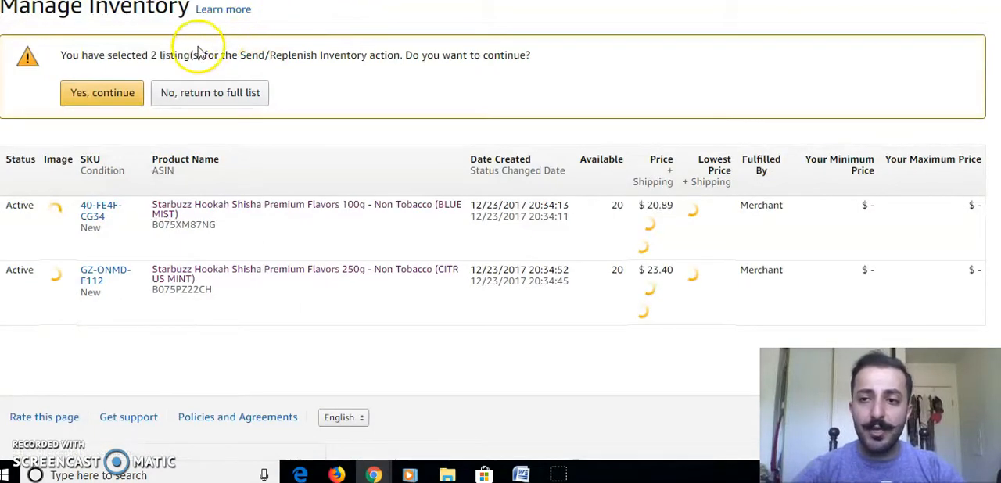
scroll(123, 92, "up", 1)
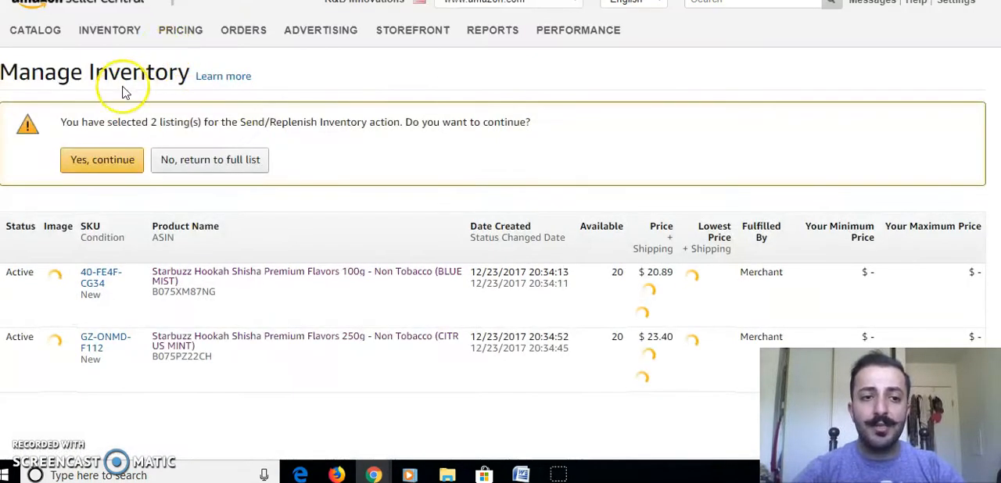
left_click(110, 160)
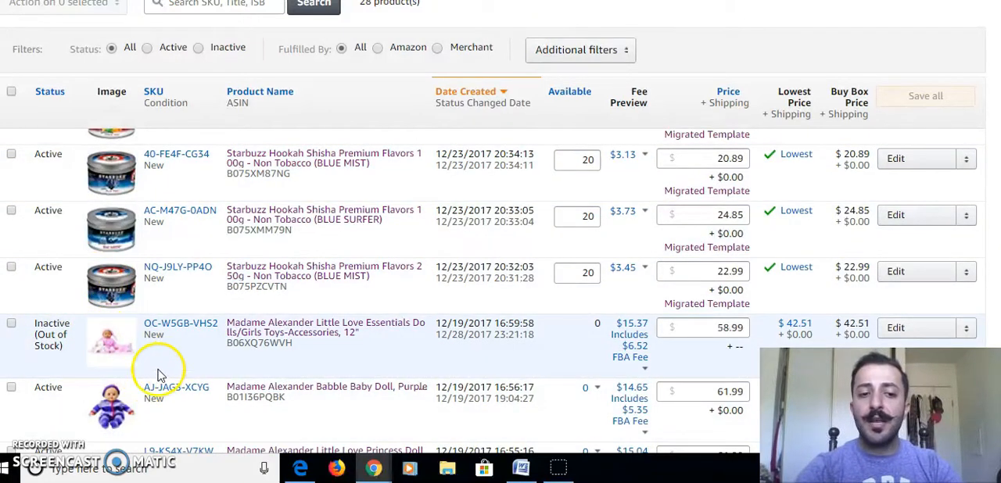
Start a Send/replenish inventory action for the Little Love Essentials 12" doll and the purple Babble Baby Doll listings.
left_click(12, 324)
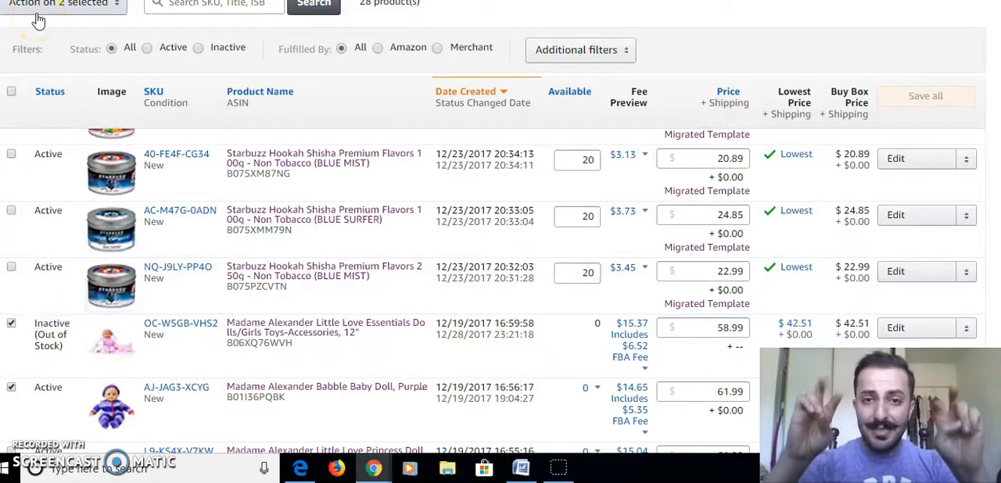
left_click(38, 21)
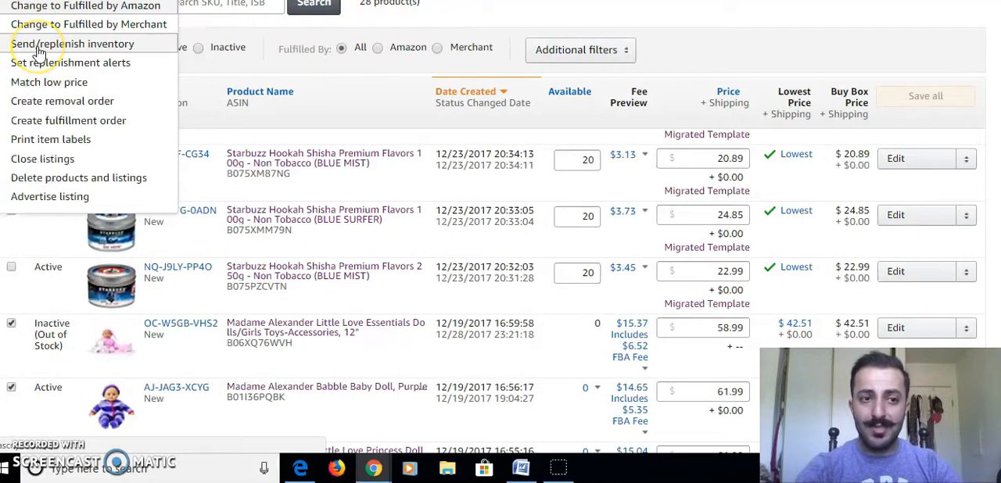
left_click(38, 48)
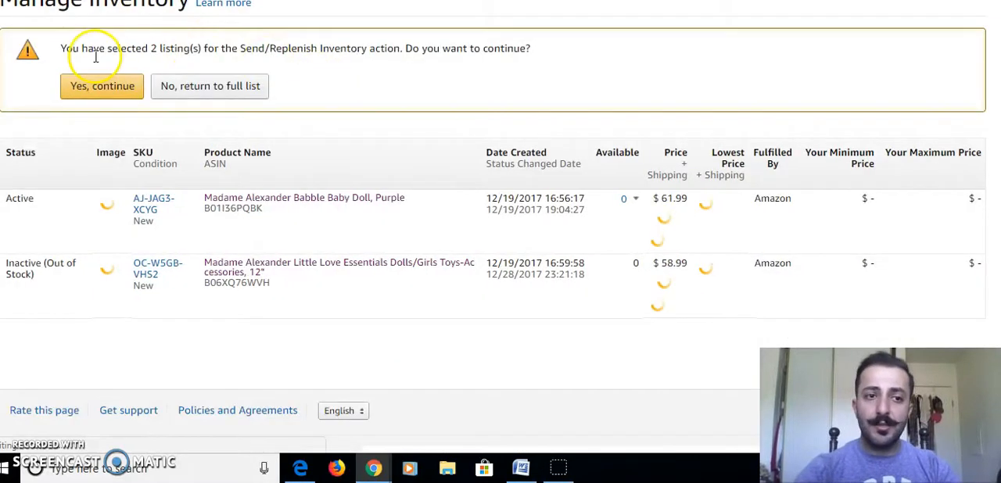
scroll(86, 47, "up", 1)
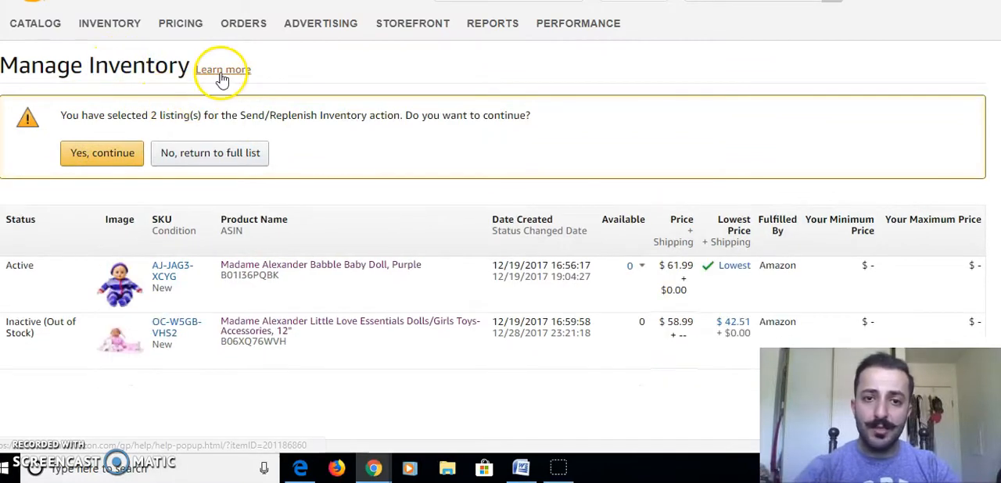
left_click(109, 153)
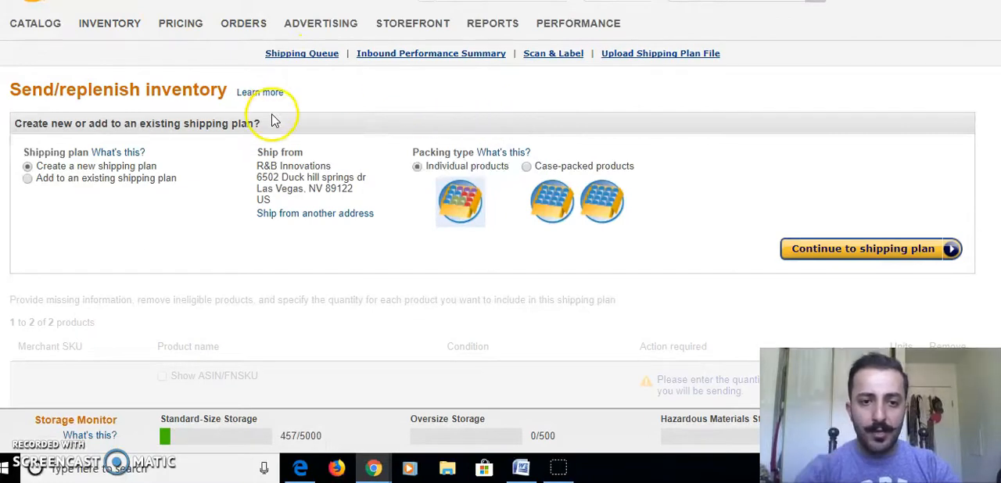
Choose Wuhan Yinsong Garment Co., Ltd as the ship-from address and create a new shipping plan with individual products.
left_click(289, 219)
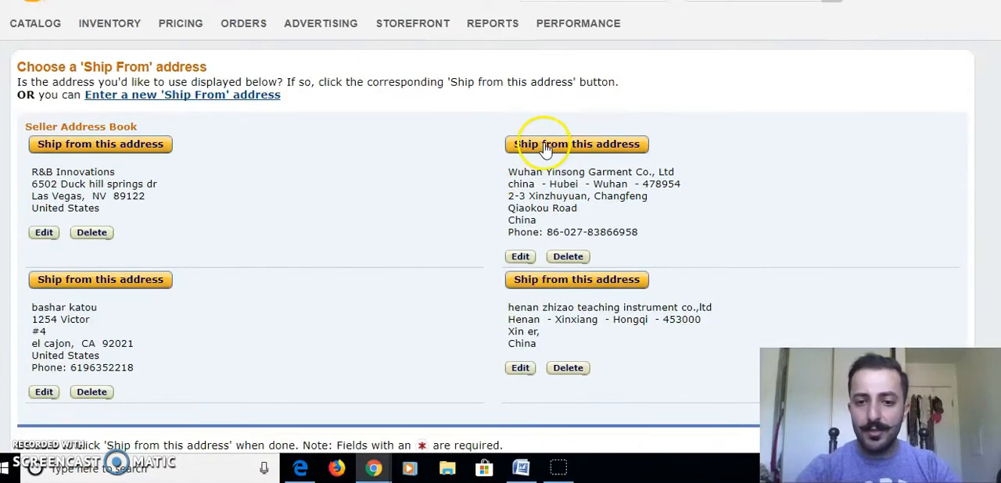
left_click(546, 146)
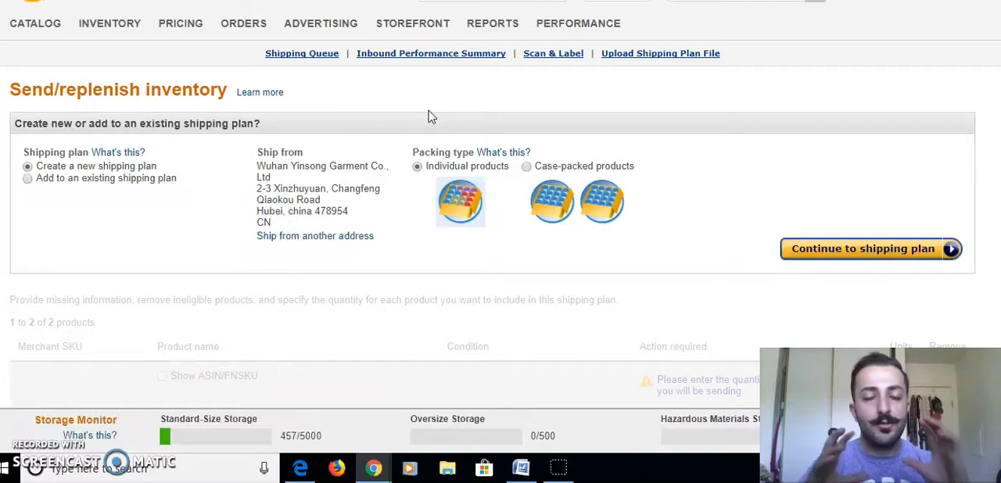
left_click(482, 115)
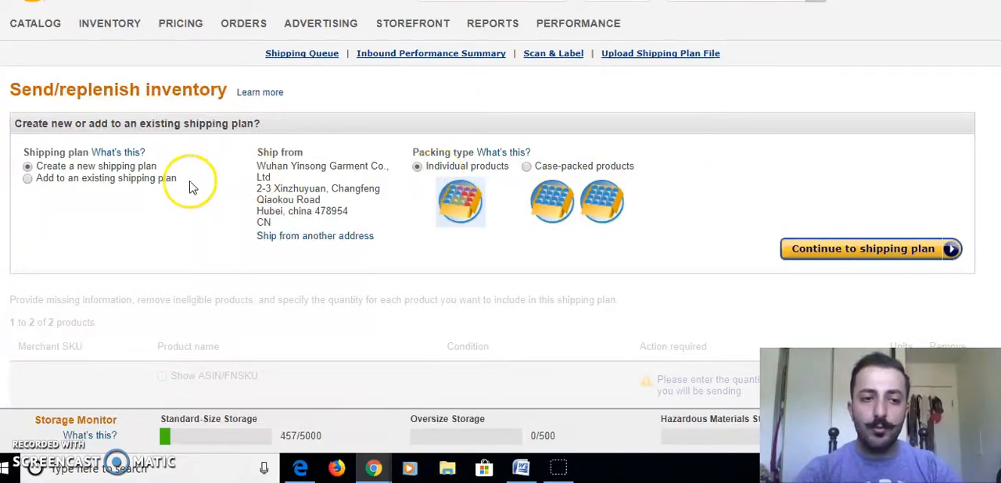
left_click(864, 248)
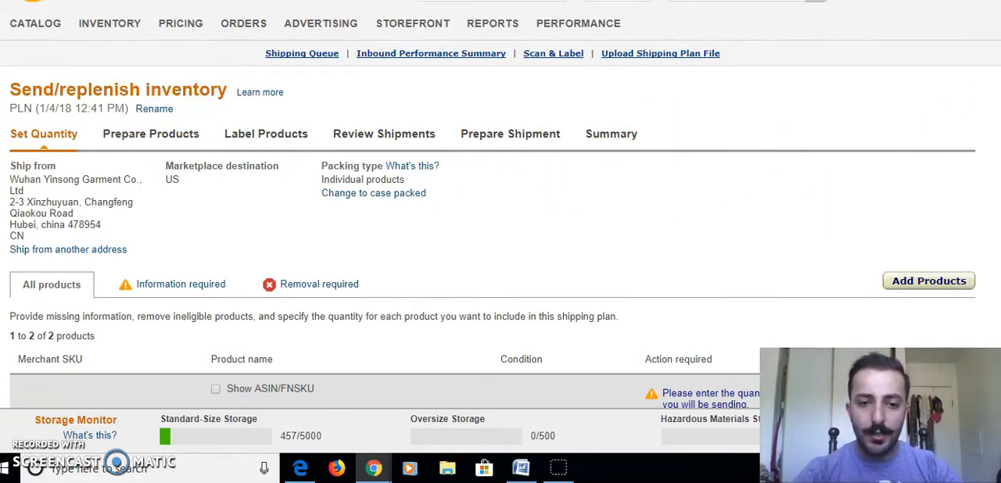
Set the quantity to 10 units for each of the two dolls and submit the quantities.
scroll(500, 235, "down", 3)
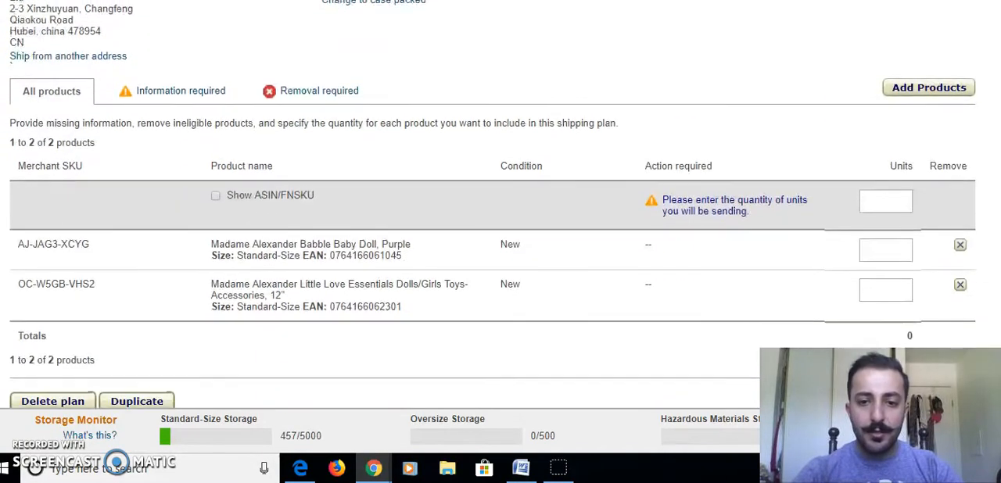
scroll(501, 235, "down", 1)
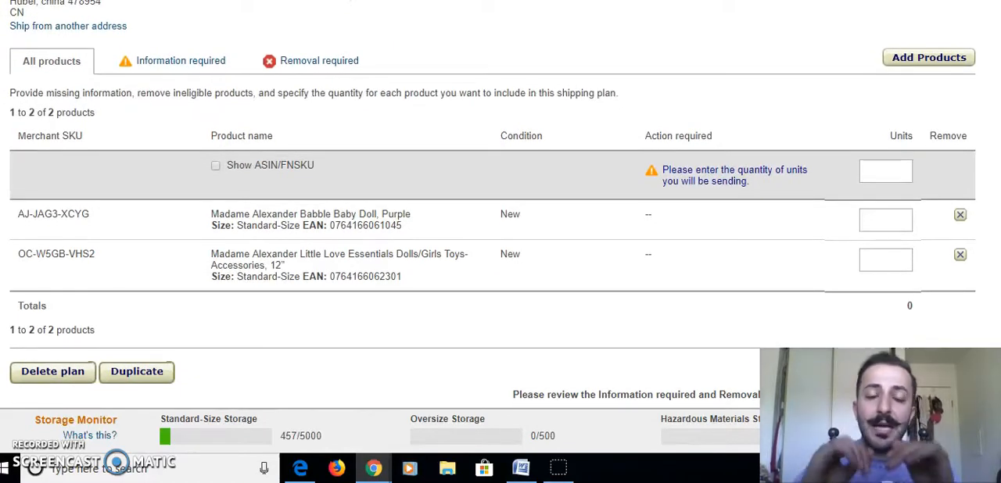
left_click(907, 218)
type("10")
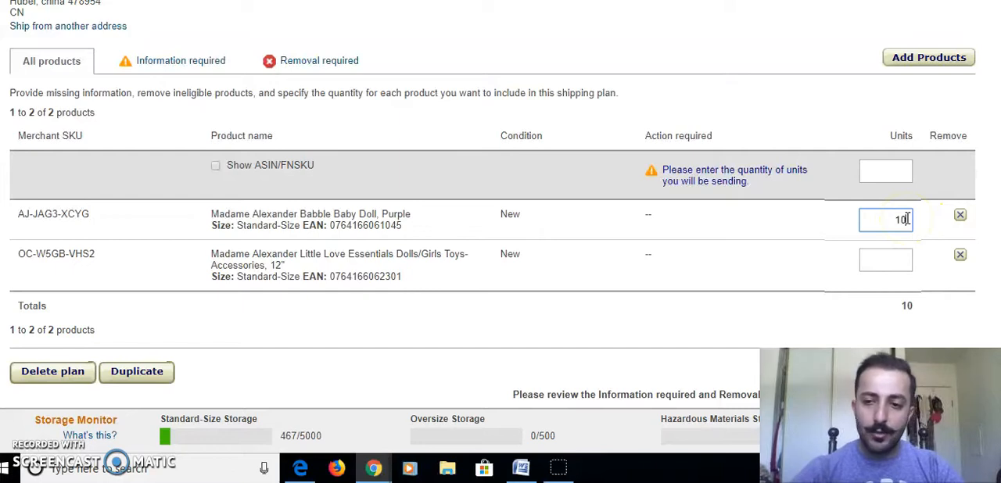
left_click(893, 259)
type("10")
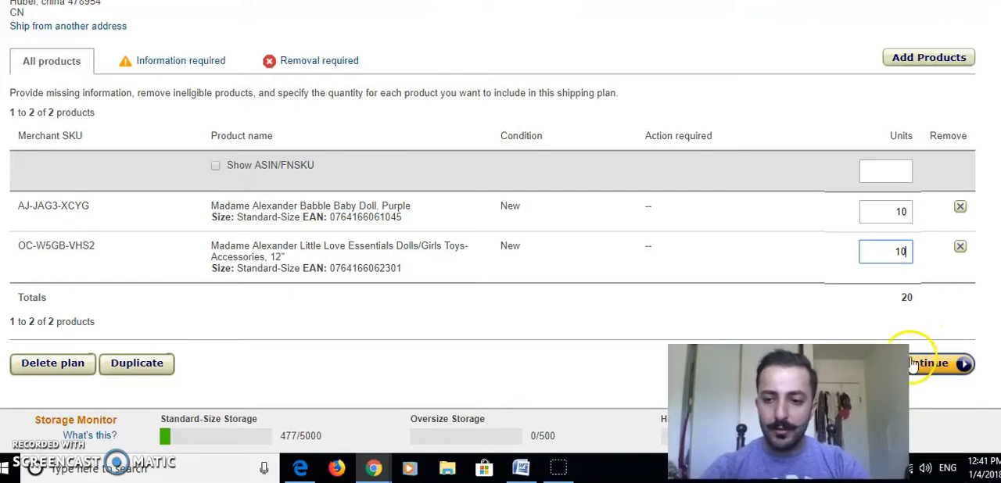
left_click(963, 363)
Pass the product preparation stage without choosing a prep category, and accept the labeling stage to reach the shipment review.
scroll(743, 291, "down", 2)
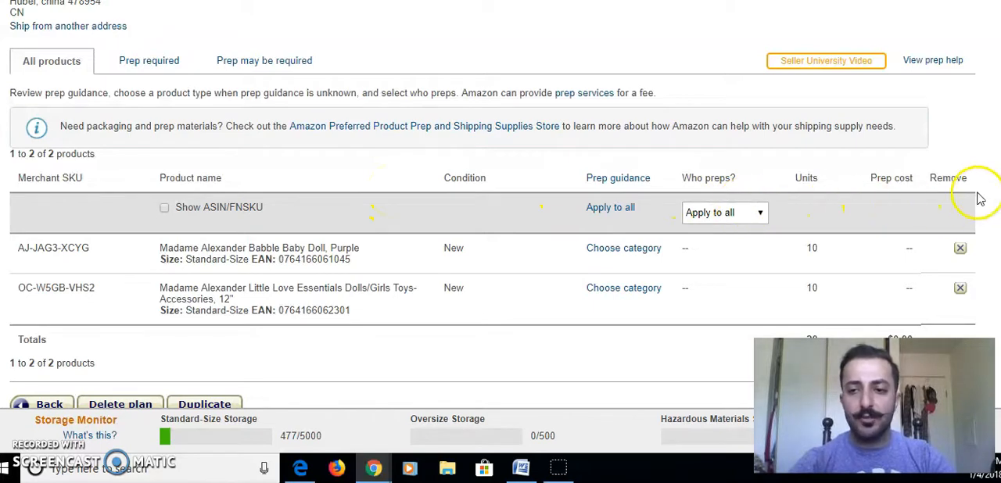
scroll(977, 196, "down", 3)
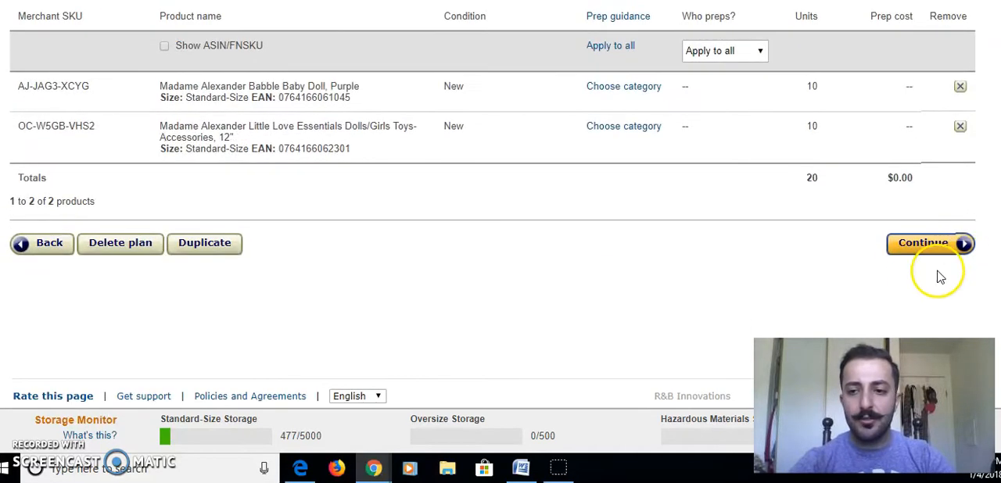
left_click(915, 244)
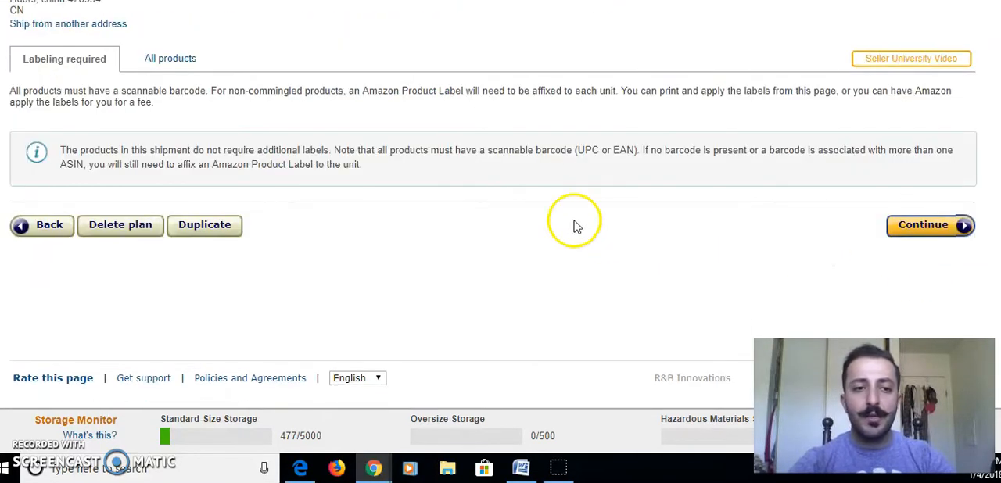
scroll(493, 235, "up", 2)
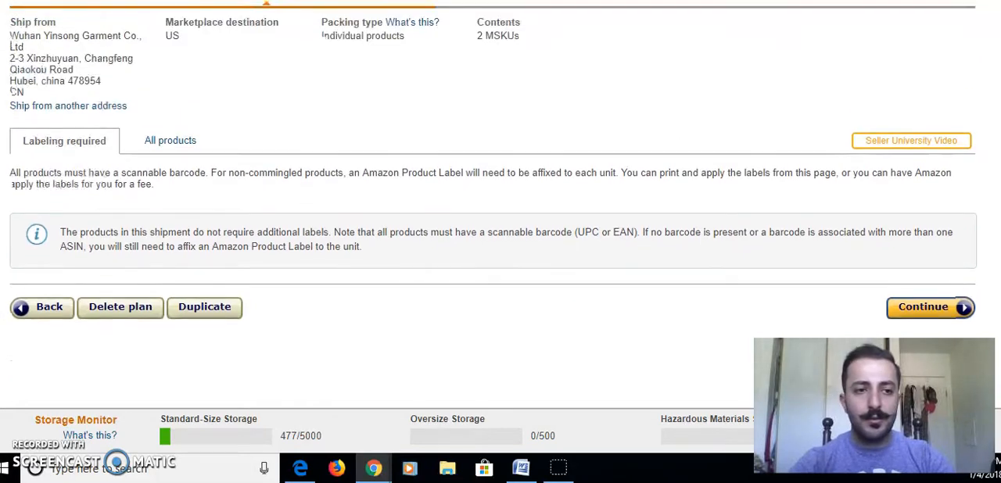
scroll(492, 165, "up", 1)
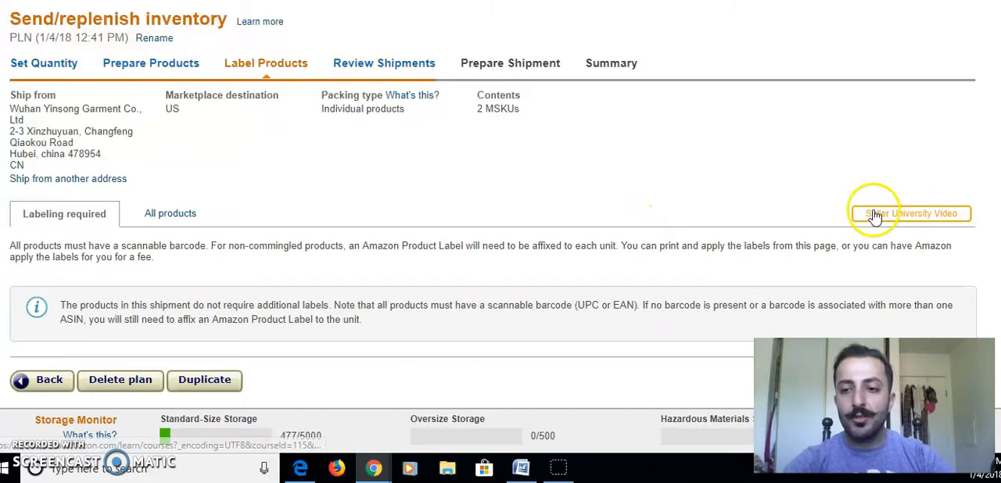
scroll(500, 235, "down", 1)
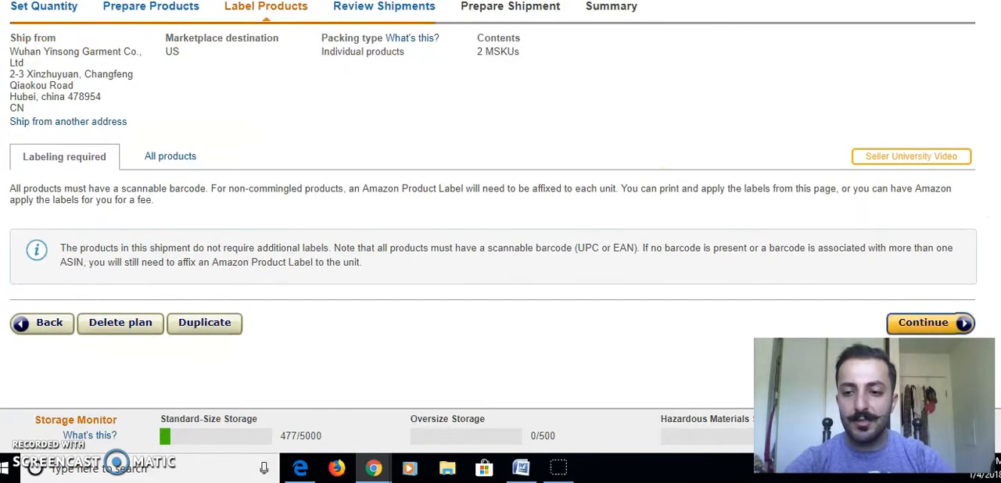
left_click(942, 322)
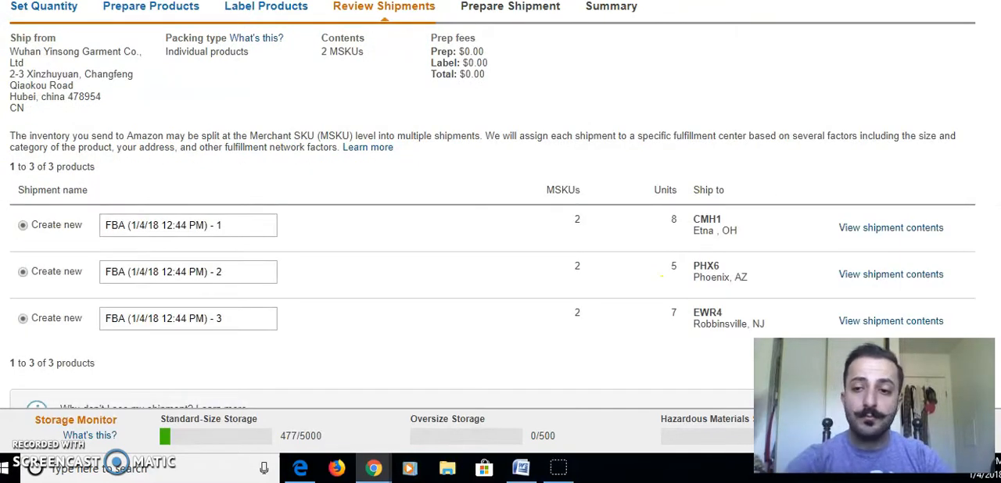
Review the split into shipments to CMH1, PHX6 and EWR4, keep each as Create new, and approve them.
scroll(661, 275, "down", 1)
scroll(662, 276, "down", 1)
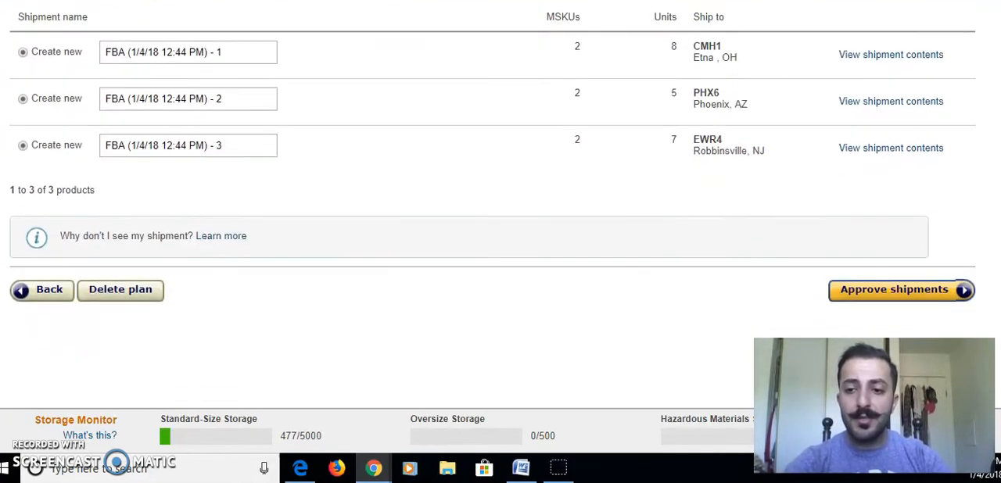
scroll(661, 275, "up", 1)
scroll(501, 196, "up", 1)
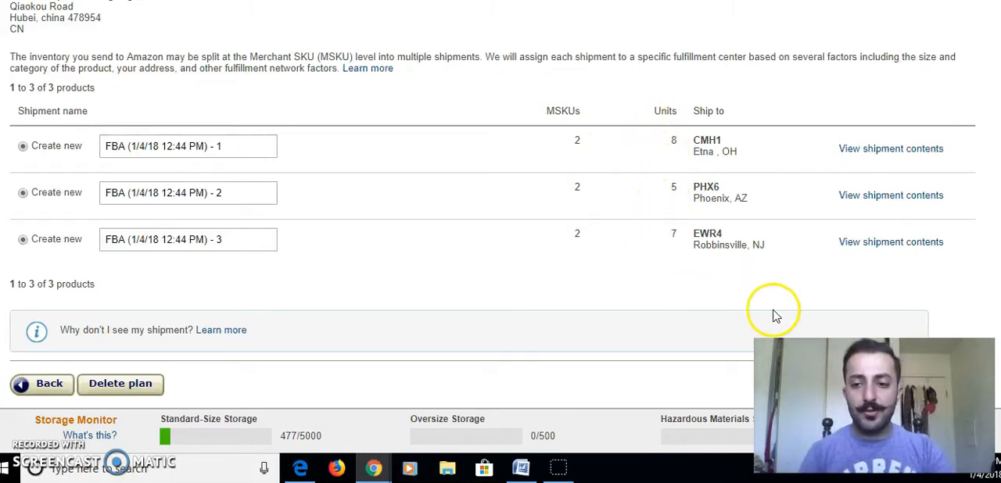
scroll(493, 175, "down", 1)
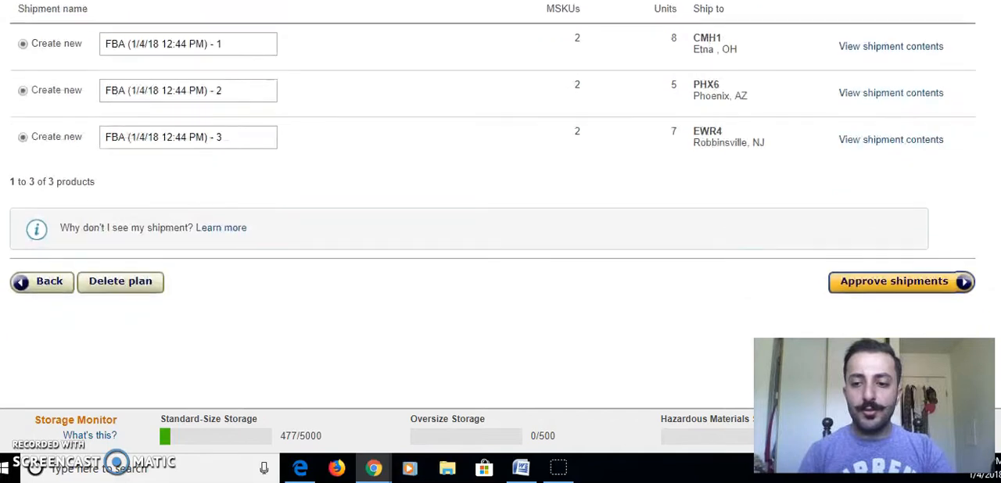
left_click(927, 282)
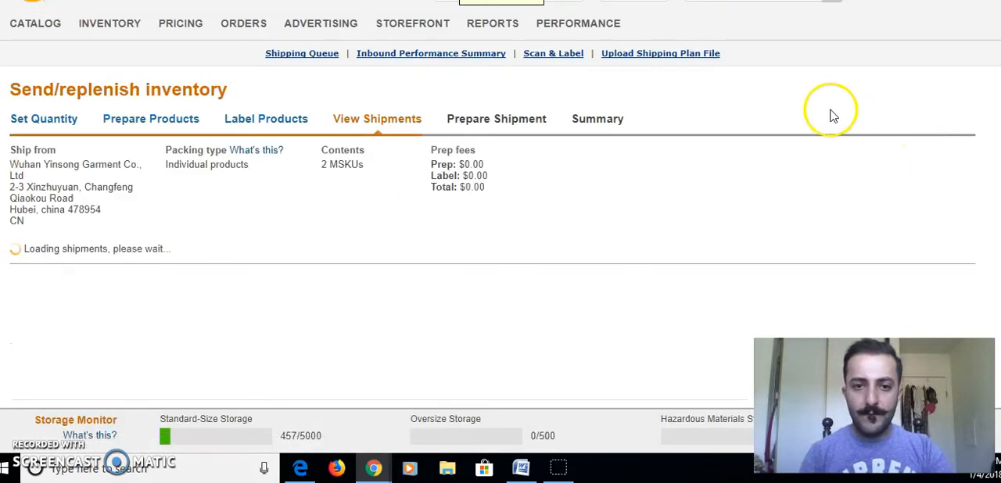
Start working on the first shipment, bound for CMH1 in Etna, OH, and review its shipping method and carrier options.
scroll(948, 167, "down", 1)
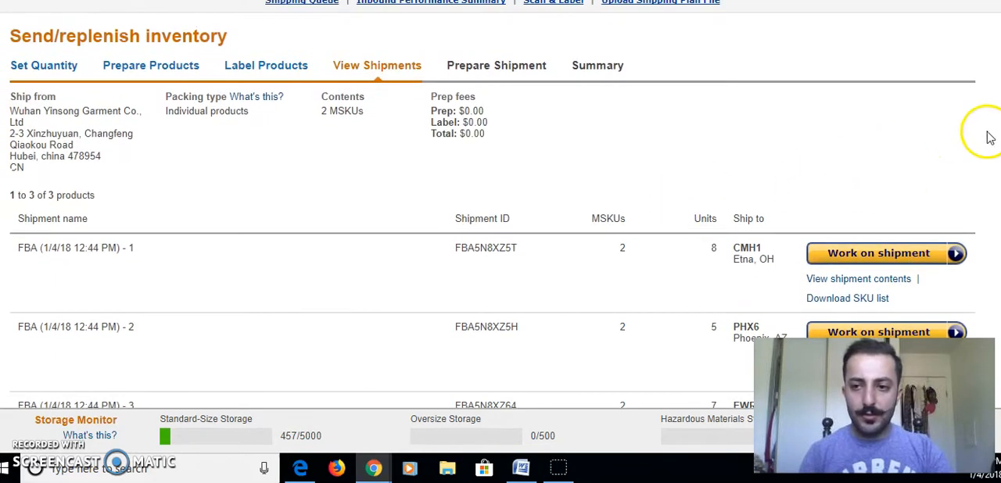
scroll(501, 205, "down", 3)
scroll(500, 204, "up", 2)
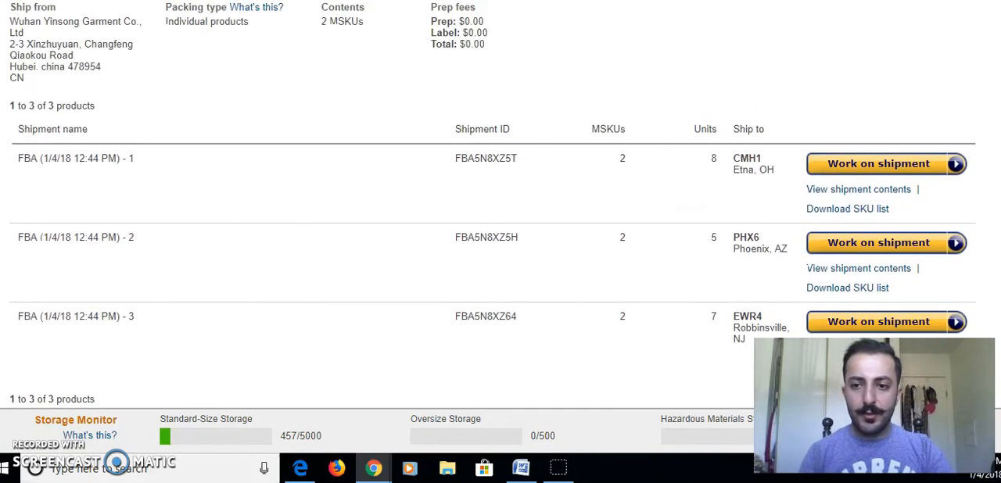
left_click(864, 165)
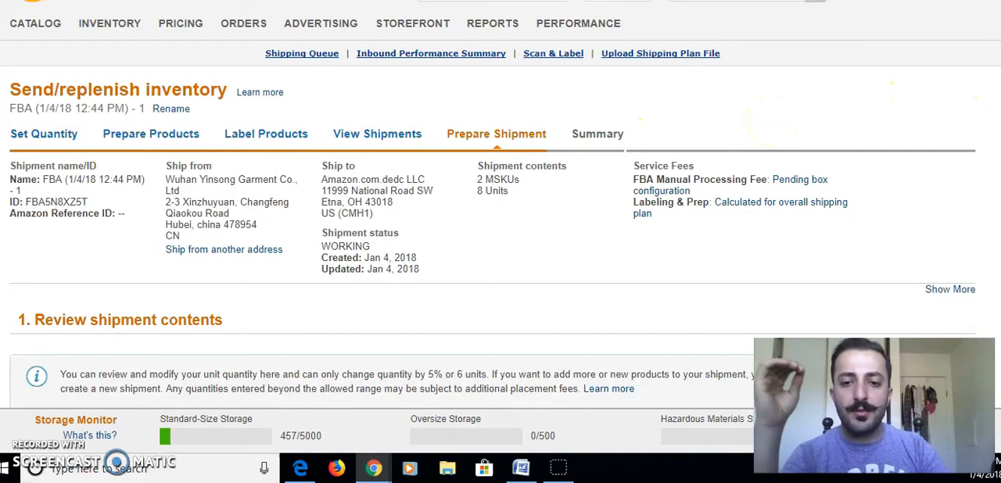
scroll(999, 78, "down", 3)
scroll(999, 78, "down", 2)
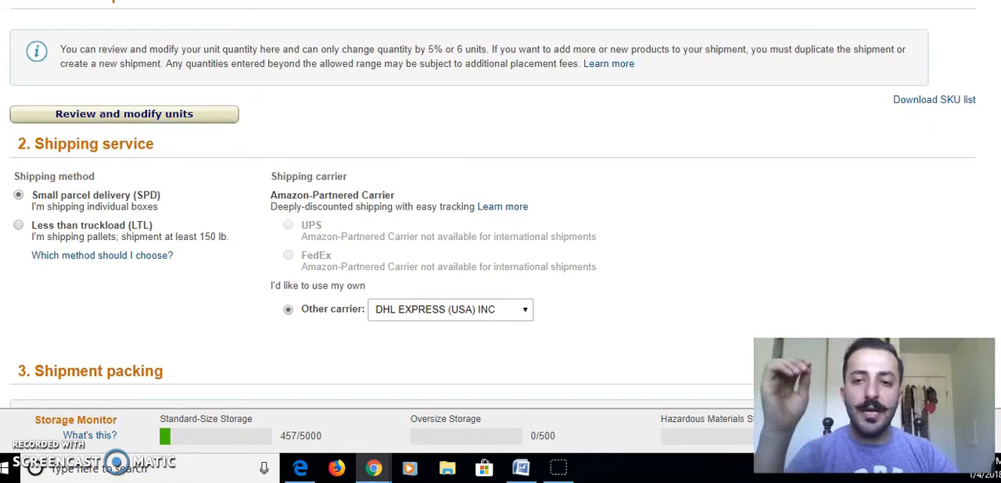
scroll(492, 203, "up", 1)
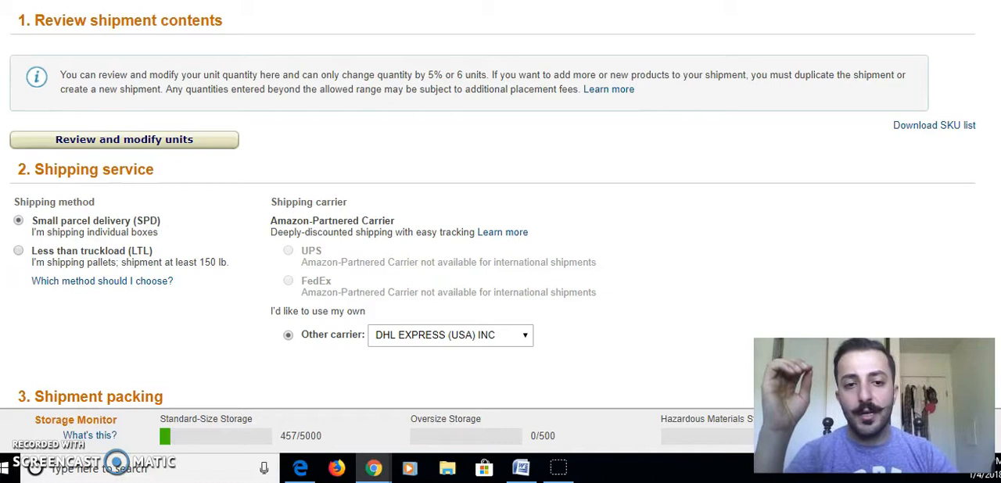
scroll(492, 203, "down", 1)
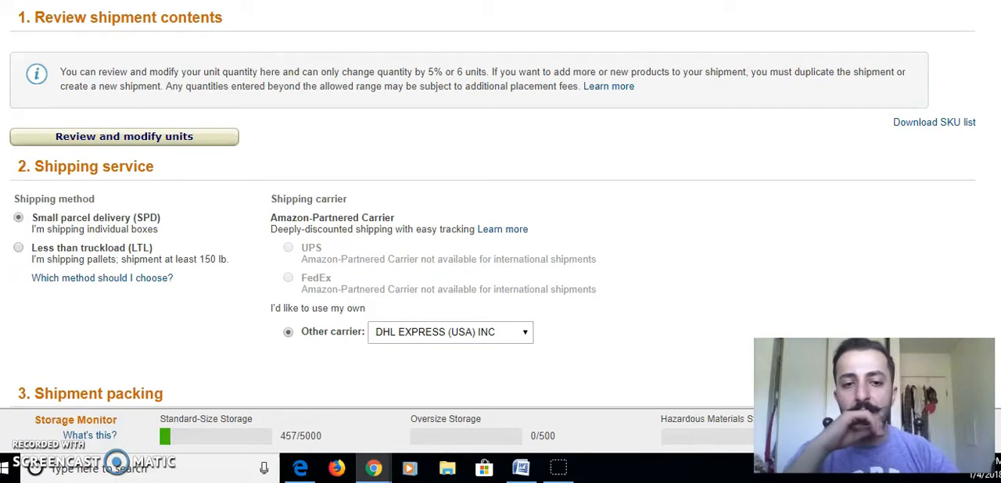
Set the shipment to be packed as Everything in one box, keeping small parcel delivery and DHL EXPRESS (USA) INC as carrier.
scroll(493, 203, "down", 1)
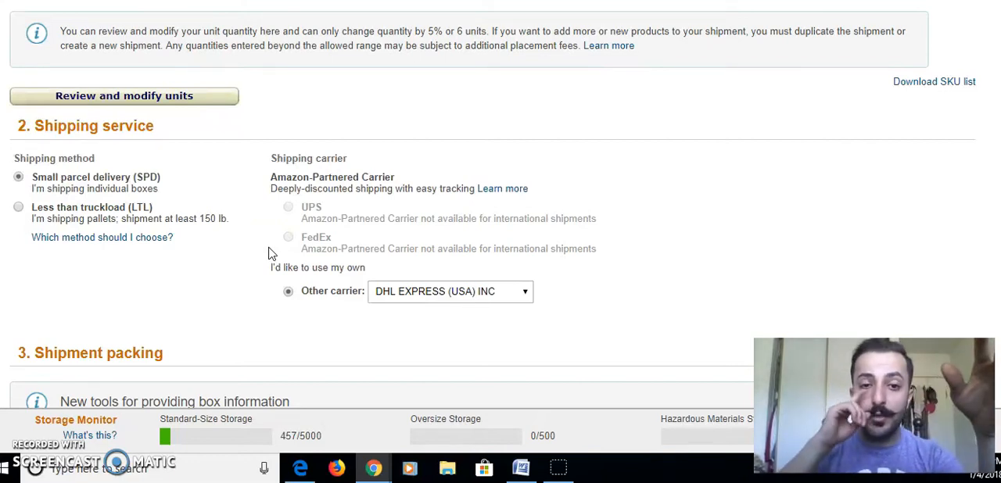
left_click(296, 226)
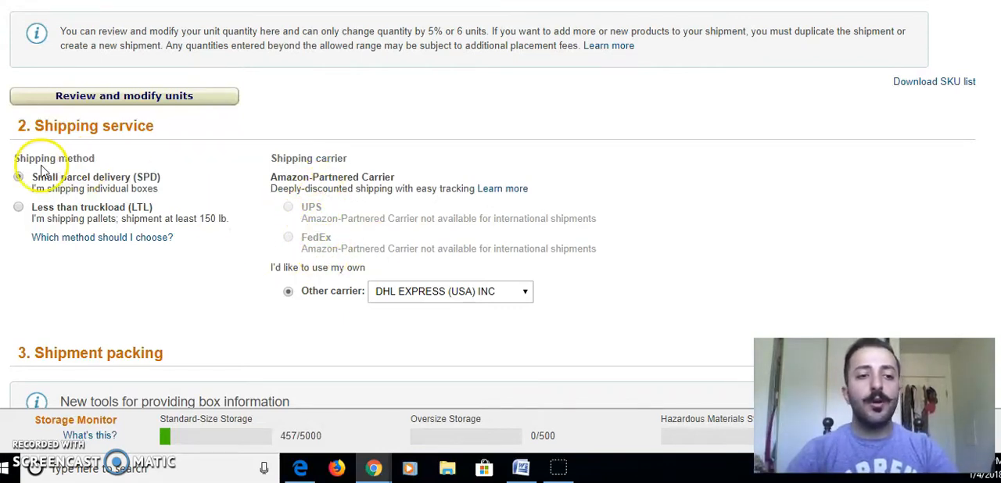
scroll(500, 235, "down", 4)
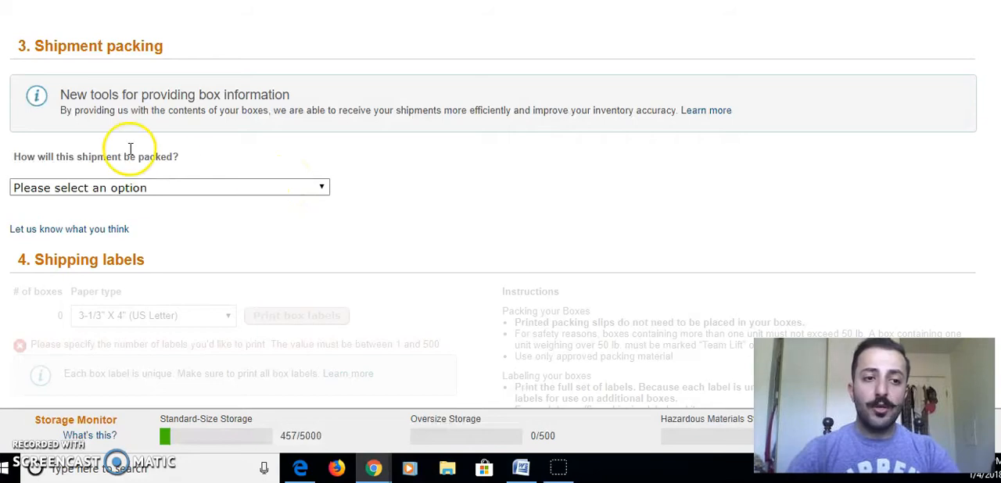
left_click(201, 196)
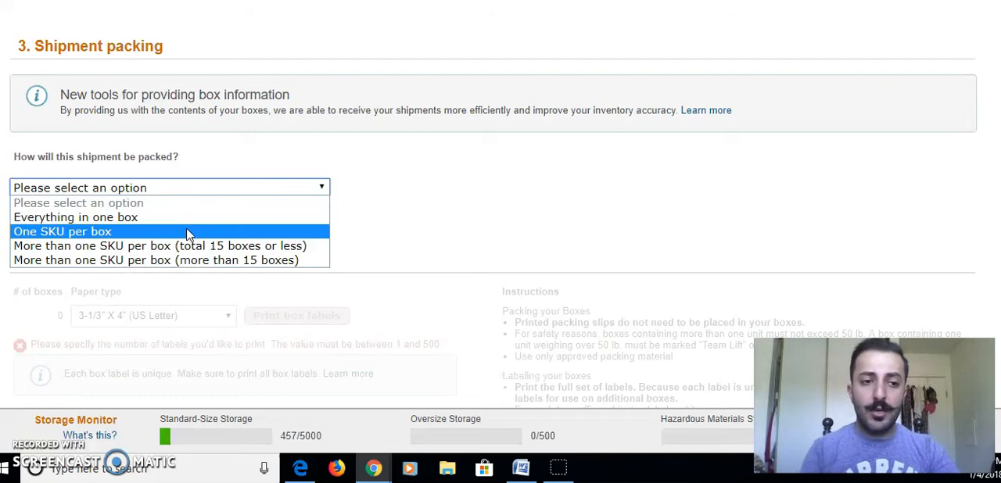
left_click(185, 221)
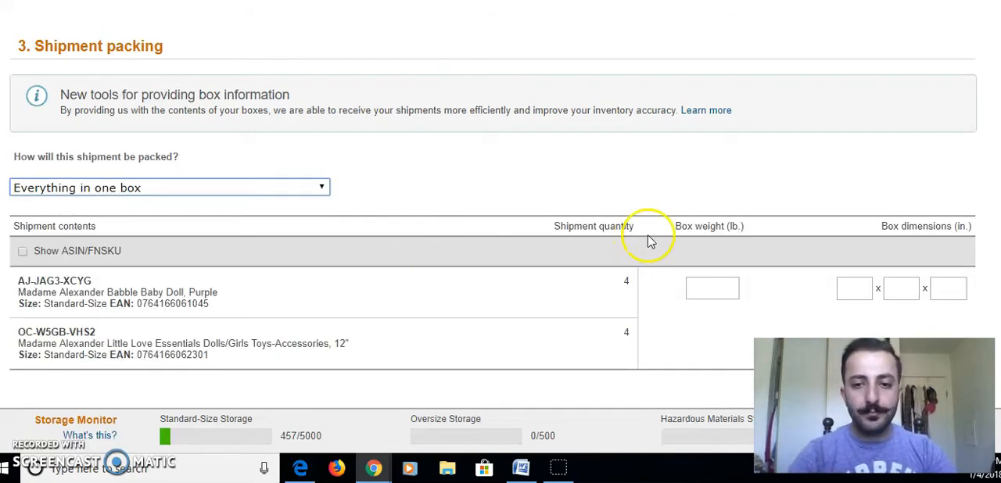
Enter the box dimensions for the shipment as 20 x 15 x 15 inches.
scroll(501, 217, "down", 2)
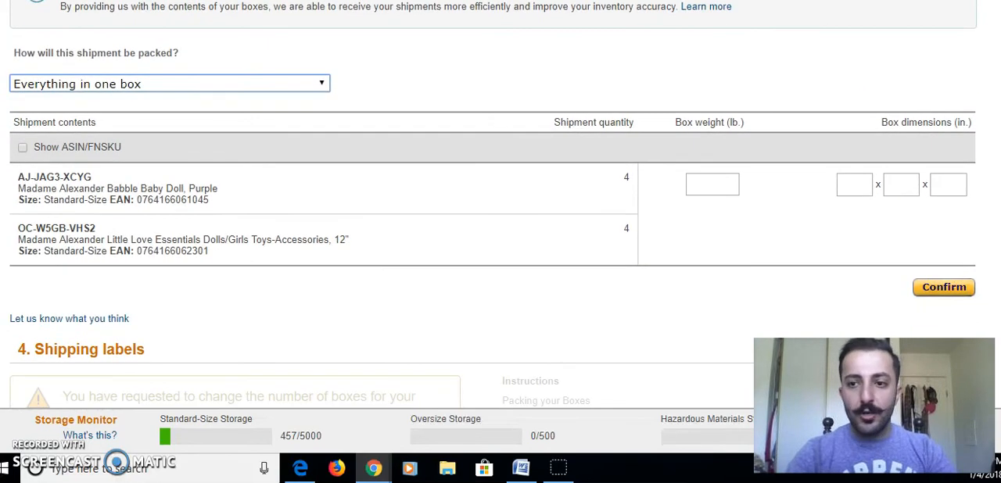
left_click(857, 159)
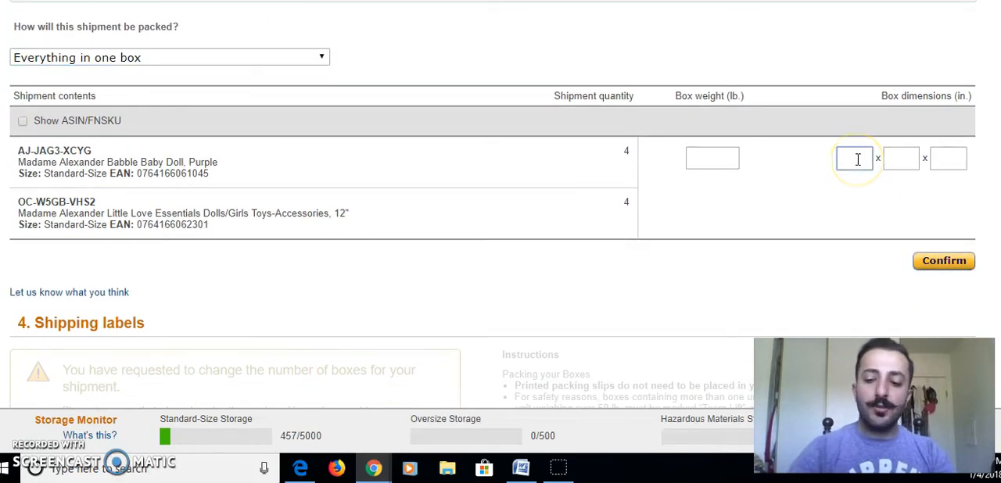
type("20")
key("Tab")
type("15")
key("Tab")
type("15")
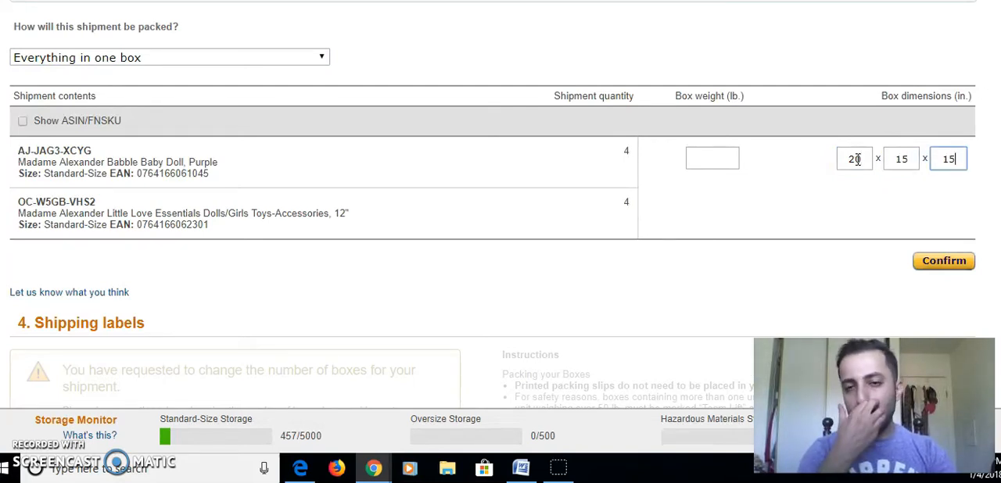
Set the box weight to 10 lb and submit the box information.
left_click(846, 159)
left_click(706, 158)
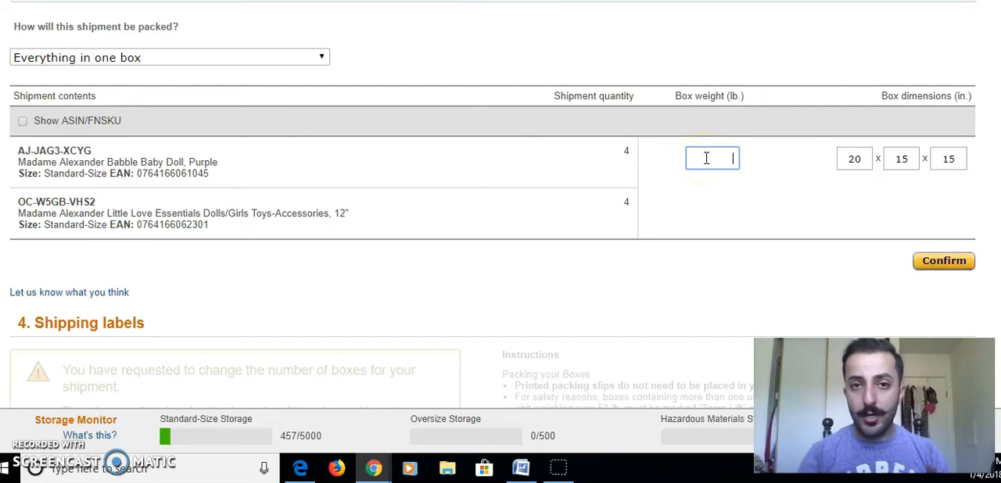
left_click(712, 199)
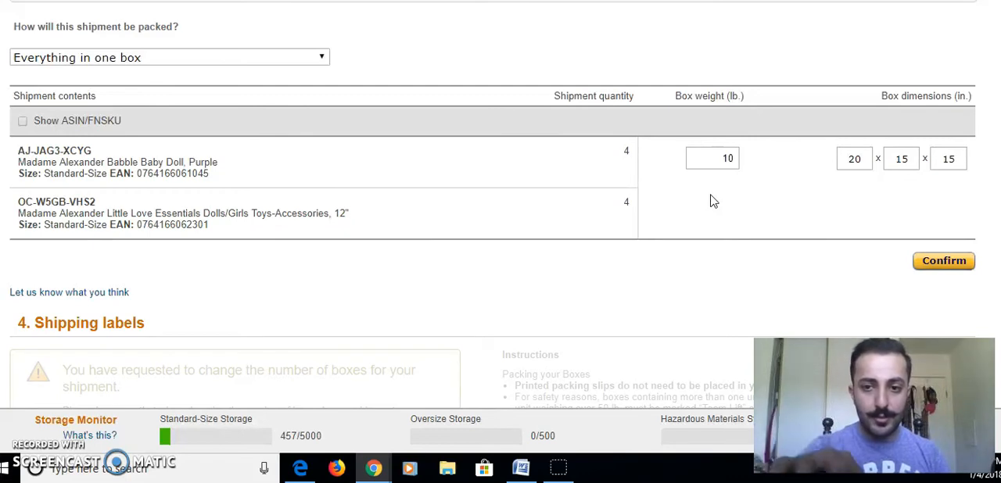
left_click(570, 137)
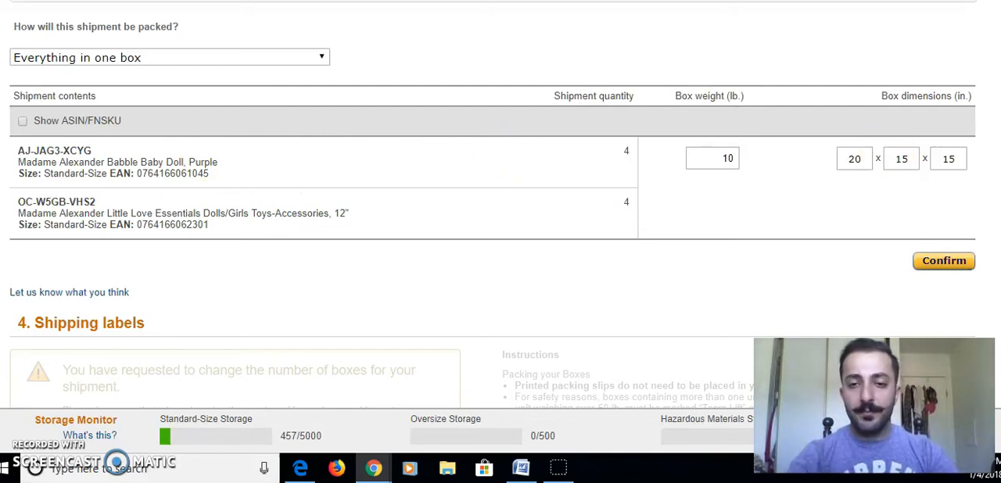
scroll(492, 204, "down", 1)
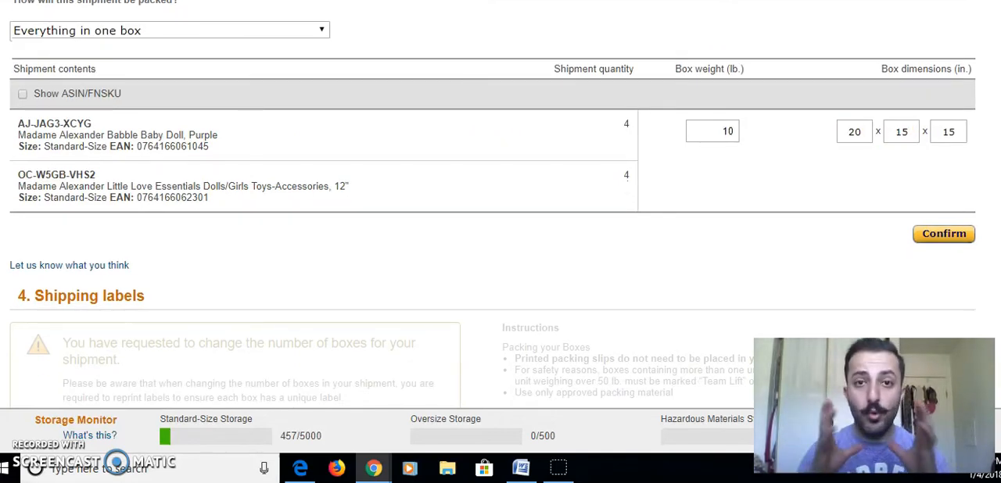
left_click(948, 238)
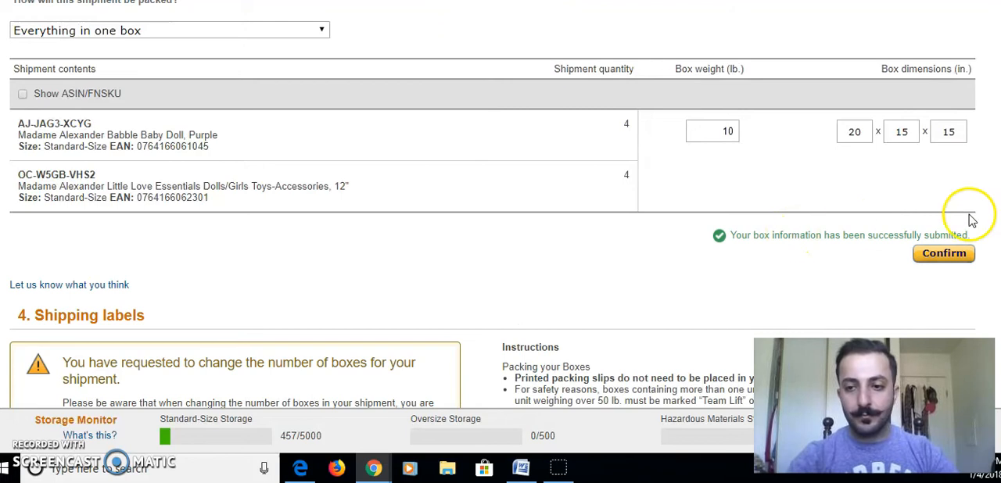
Generate the box label on 3-1/3" X 4" (US Letter) paper and open the downloaded package.pdf.
scroll(492, 235, "down", 3)
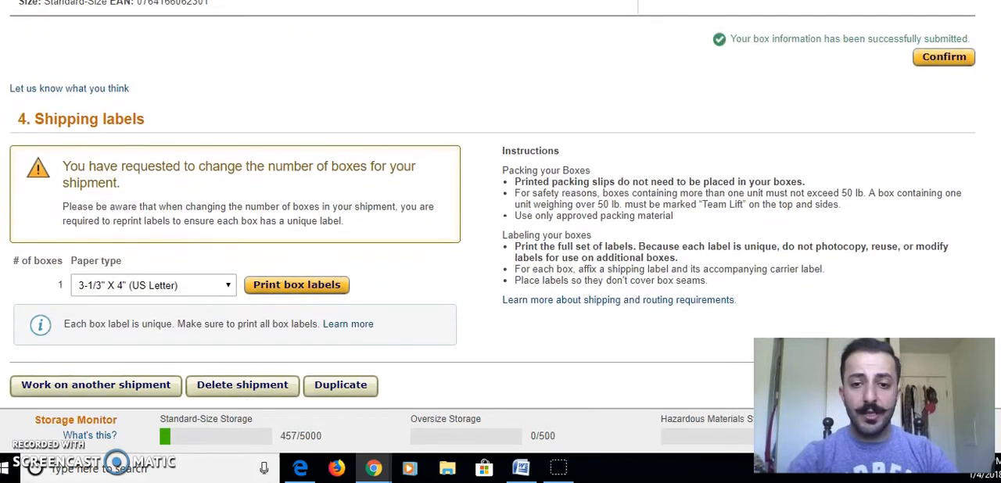
left_click(316, 269)
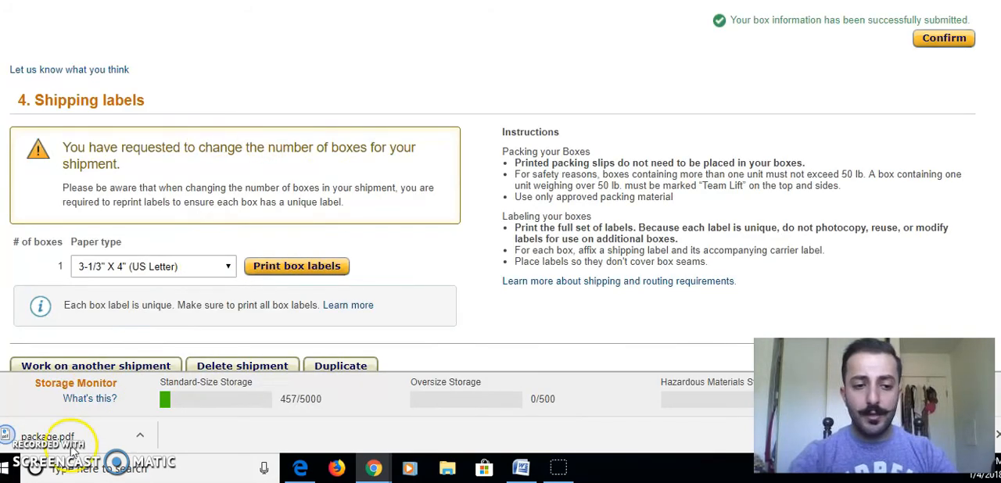
left_click(63, 439)
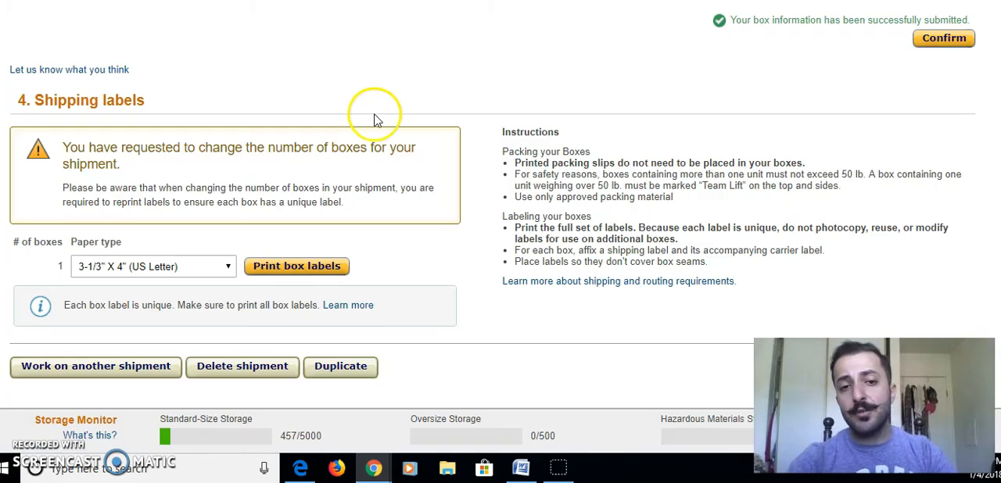
scroll(500, 203, "up", 10)
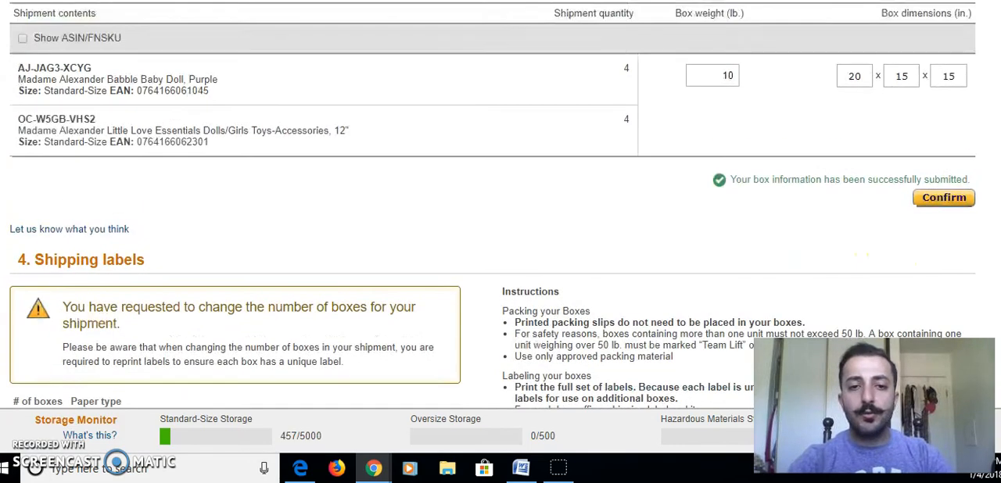
scroll(522, 119, "up", 1)
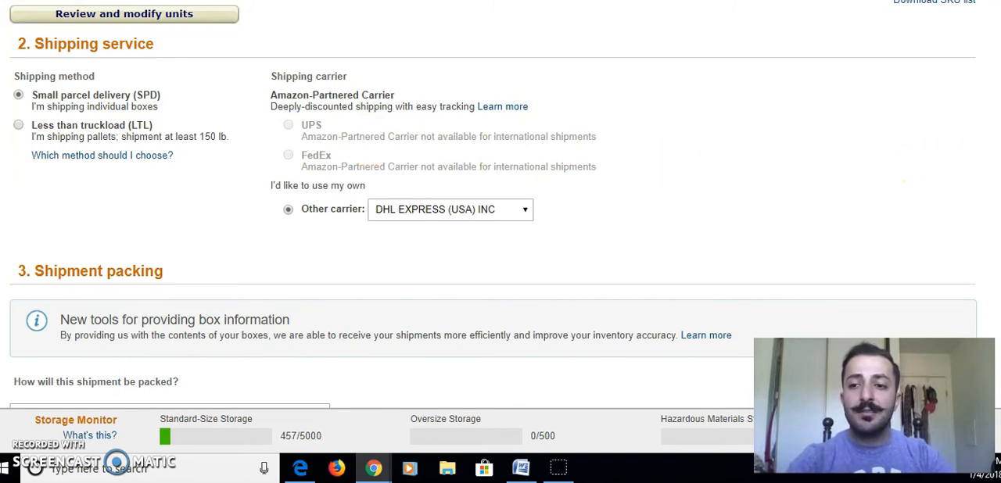
scroll(643, 152, "down", 3)
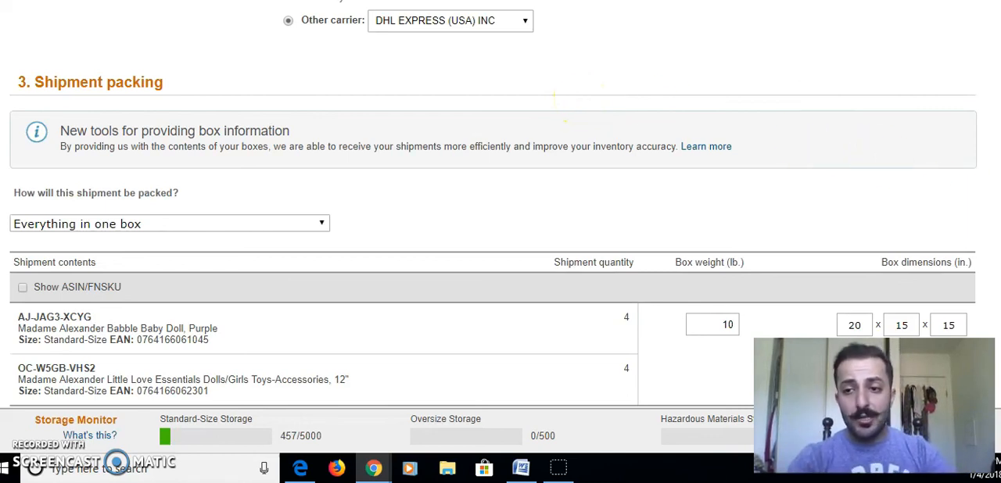
scroll(563, 109, "up", 2)
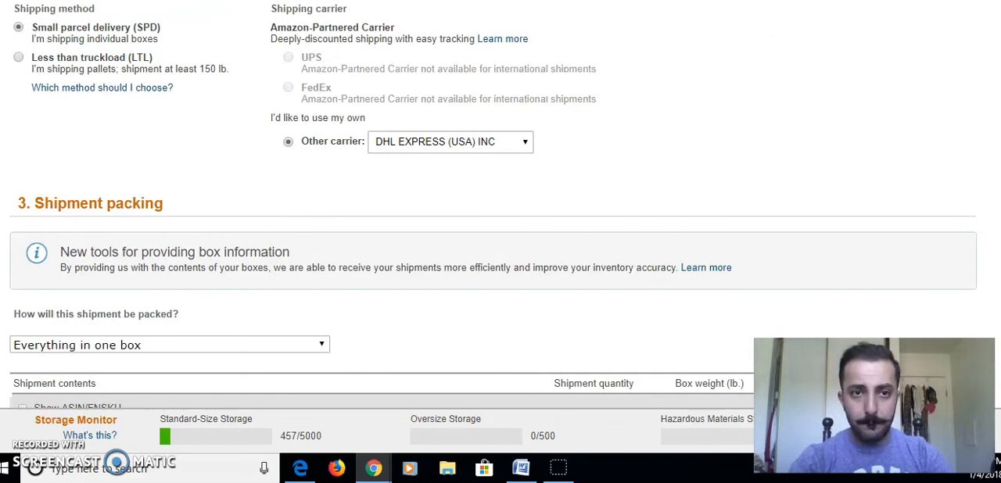
Open YouTube in a new browser tab, go to the signed-in account's own channel, and look through its recent activities and popular uploads.
key("ctrl+t")
type("yout")
key("Return")
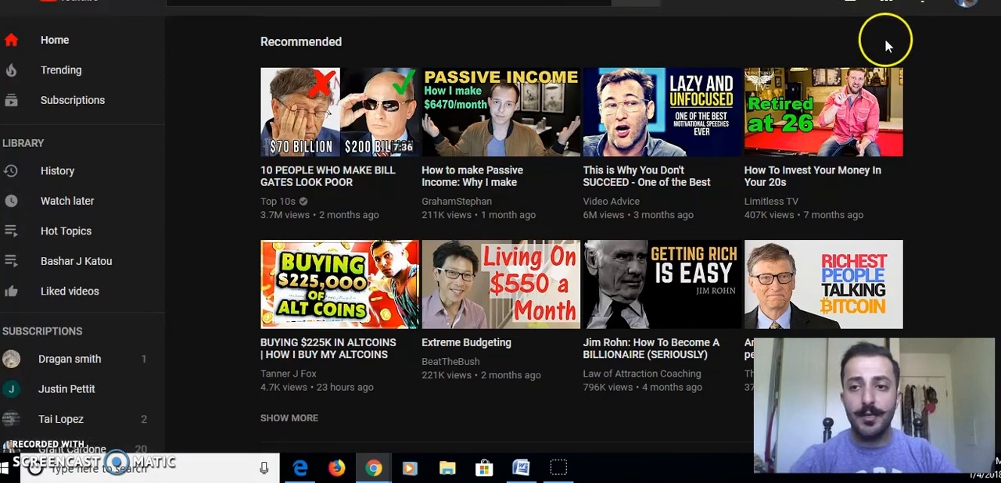
left_click(967, 3)
left_click(699, 32)
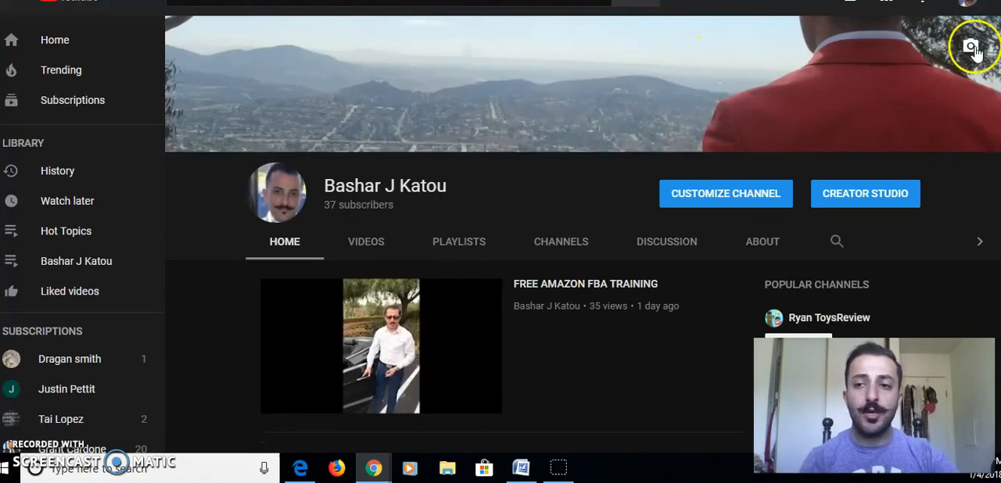
scroll(566, 247, "down", 4)
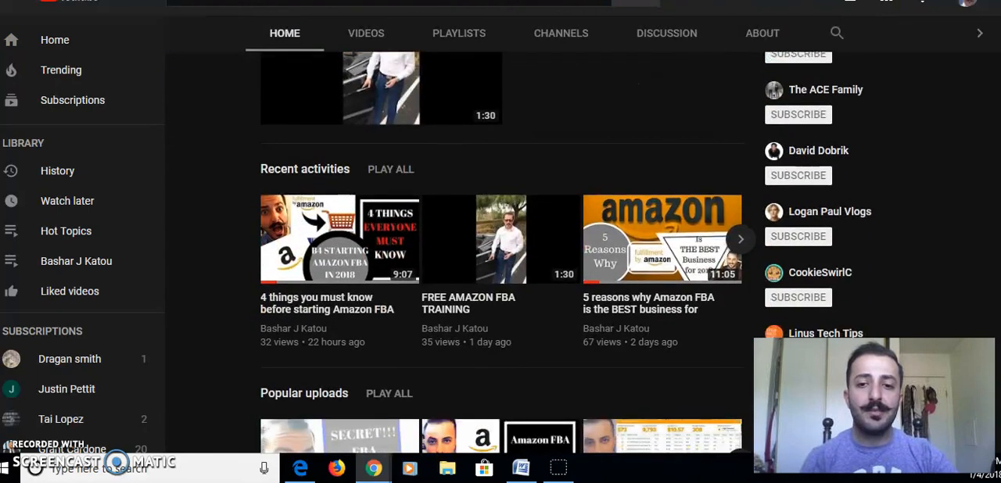
scroll(500, 251, "down", 1)
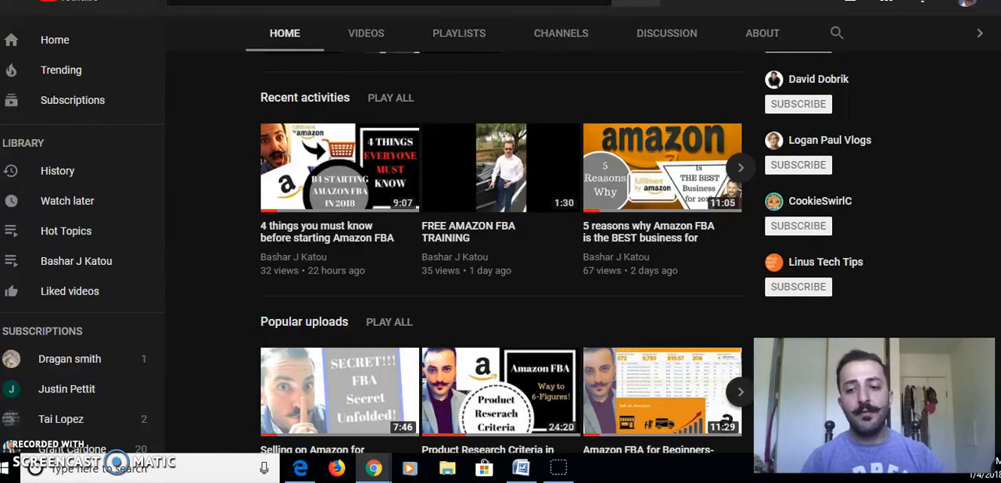